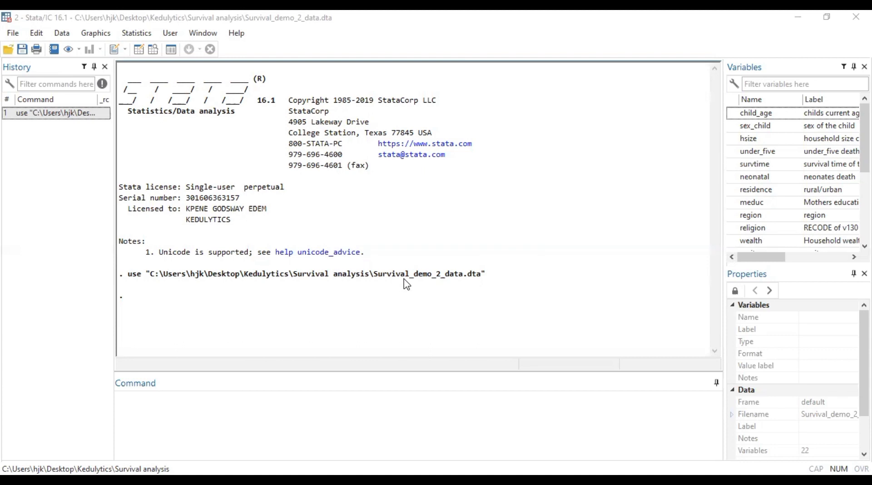
Step: Declare the dataset as survival-time data by running stset with survtime as the time variable and under_five as the failure variable
{"action": "left_click", "coordinate": [241, 400]}
{"action": "type", "text": "stset"}
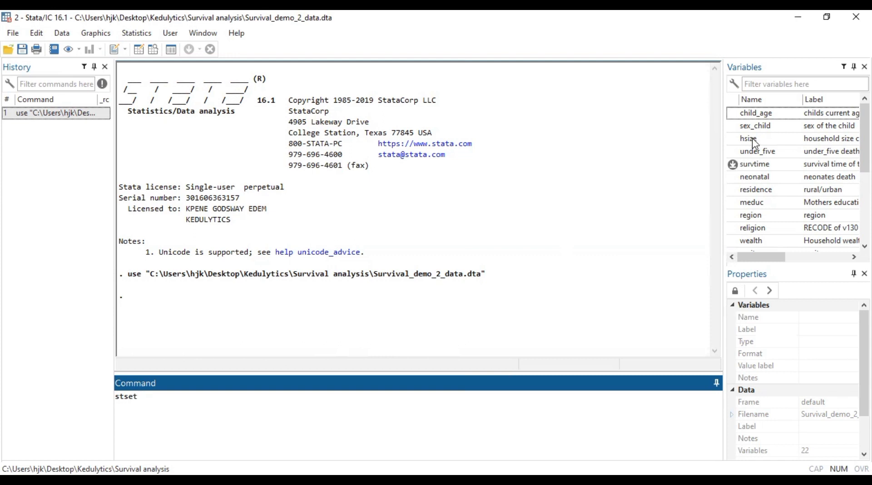
{"action": "double_click", "coordinate": [734, 165]}
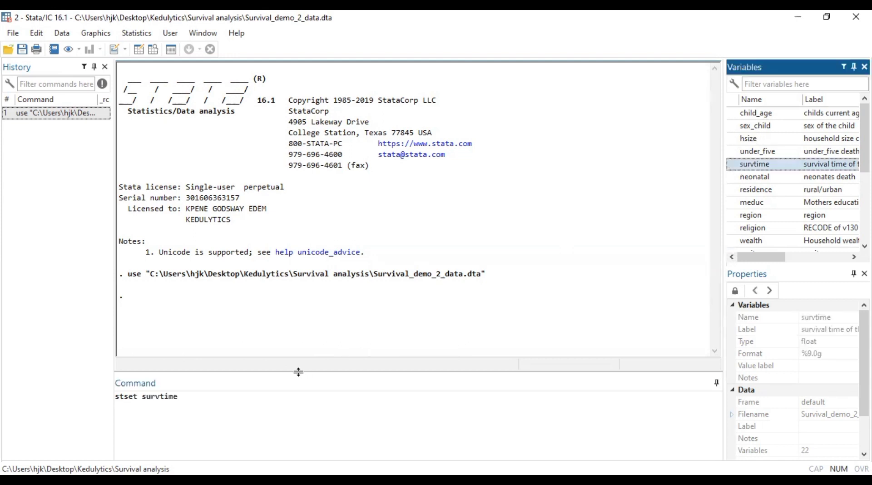
{"action": "left_click", "coordinate": [240, 401]}
{"action": "type", "text": ", f"}
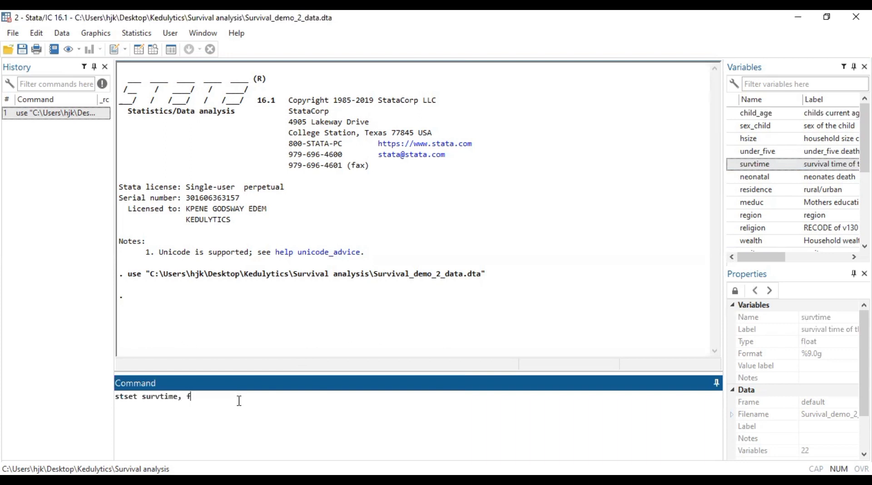
{"action": "type", "text": "ailure ("}
{"action": "double_click", "coordinate": [738, 152]}
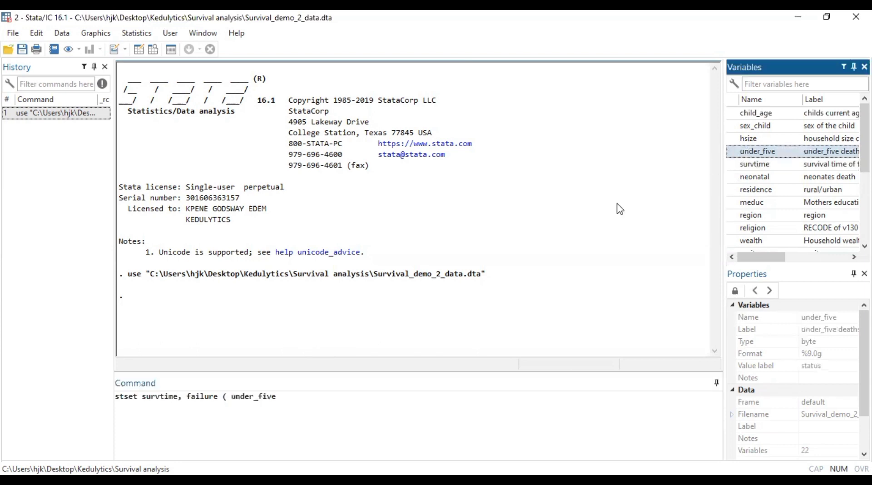
{"action": "left_click", "coordinate": [293, 394]}
{"action": "type", "text": ")"}
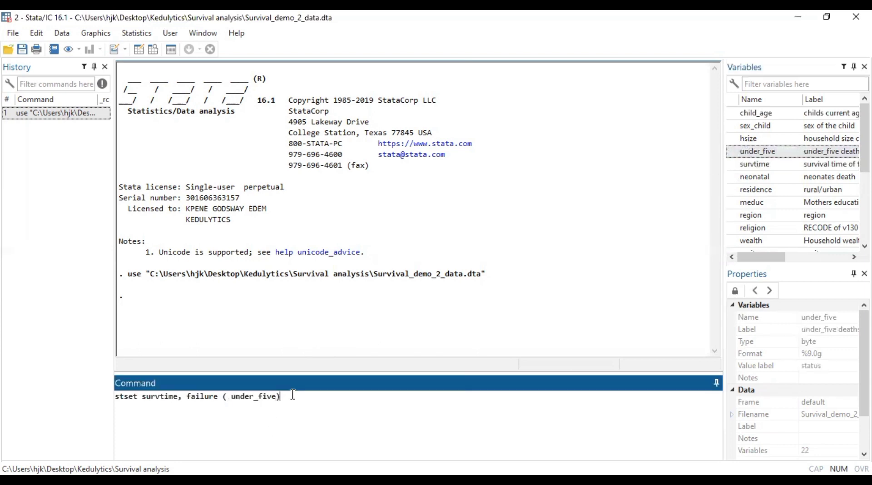
{"action": "left_click", "coordinate": [233, 400]}
{"action": "key", "text": "BackSpace"}
{"action": "left_click", "coordinate": [299, 407]}
{"action": "key", "text": "Return"}
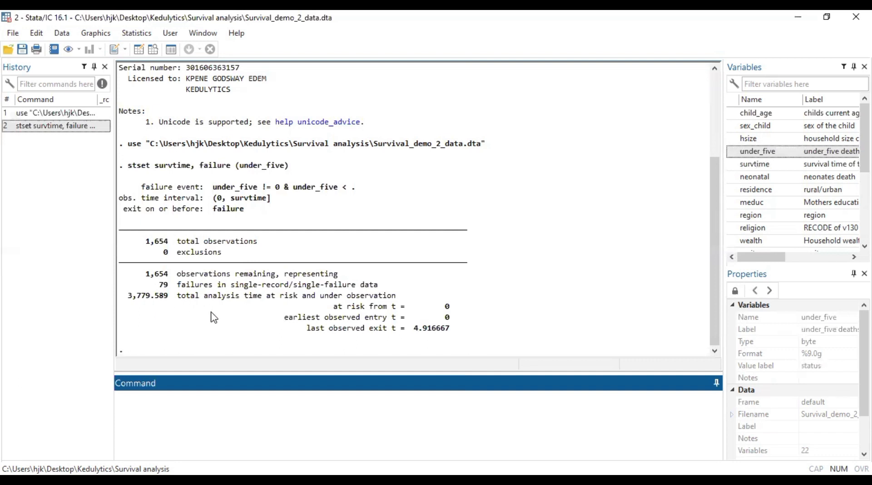
Step: Plot the overall Kaplan-Meier survival curve with the command sts graph
{"action": "type", "text": "sts"}
{"action": "type", "text": "graph"}
{"action": "key", "text": "Return"}
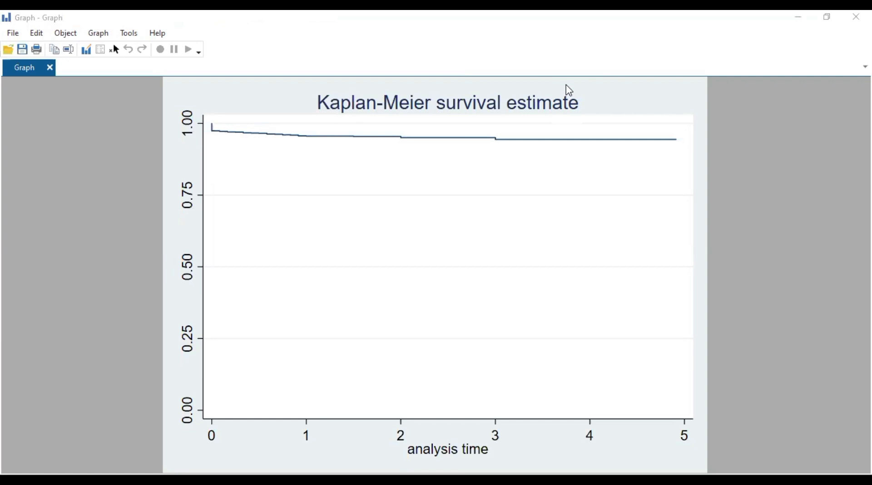
Step: Examine the overall Kaplan-Meier curve, reading the survival probabilities against the analysis time
{"action": "left_click", "coordinate": [544, 346]}
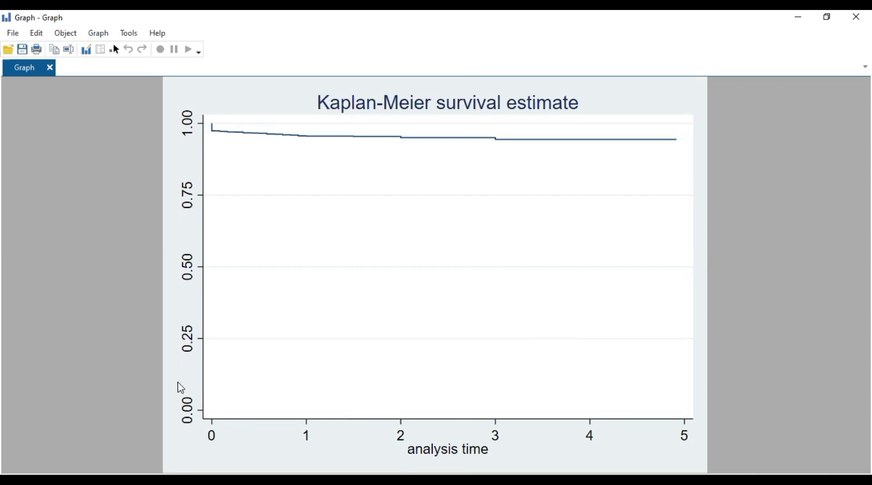
{"action": "key", "text": "ctrl"}
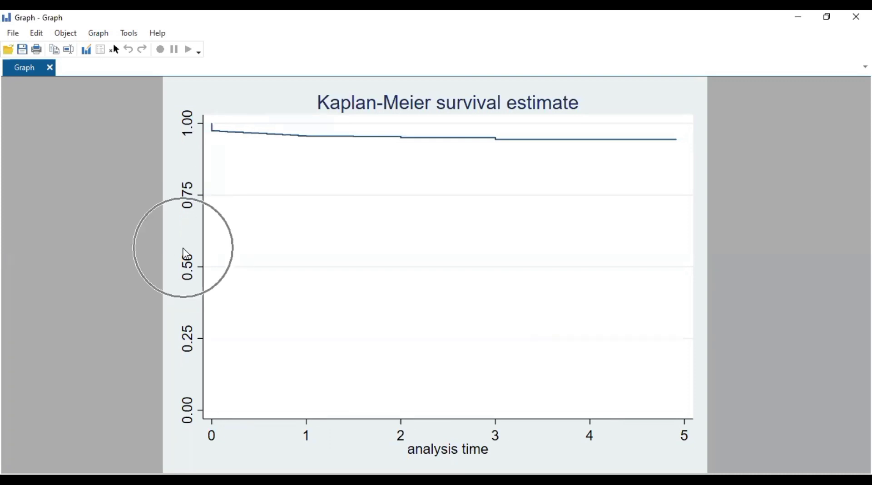
{"action": "key", "text": "ctrl"}
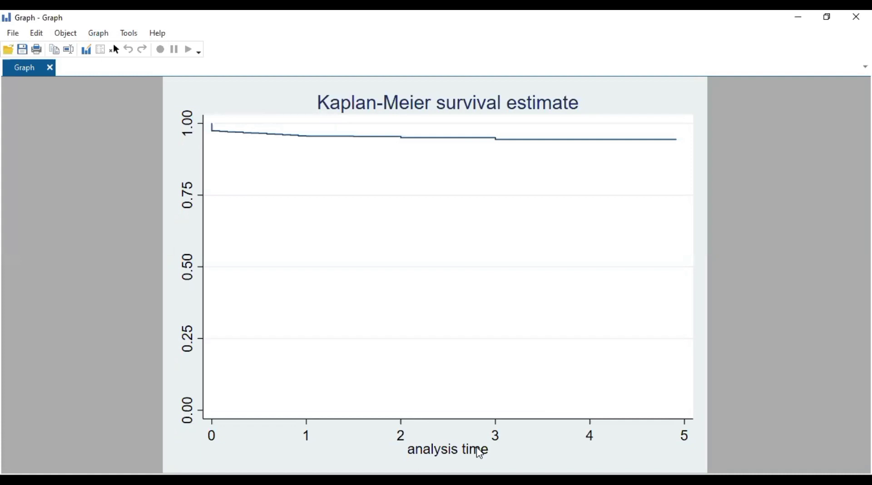
{"action": "key", "text": "ctrl"}
{"action": "left_click", "coordinate": [196, 271]}
{"action": "key", "text": "ctrl"}
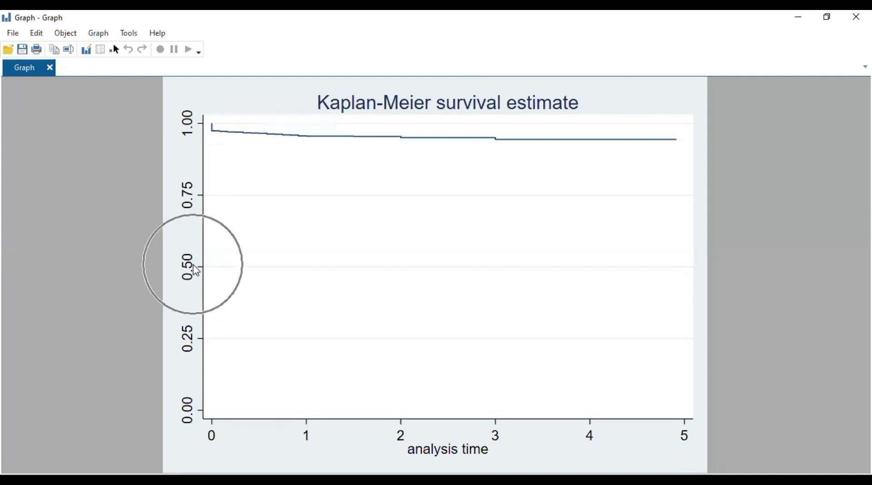
{"action": "key", "text": "ctrl"}
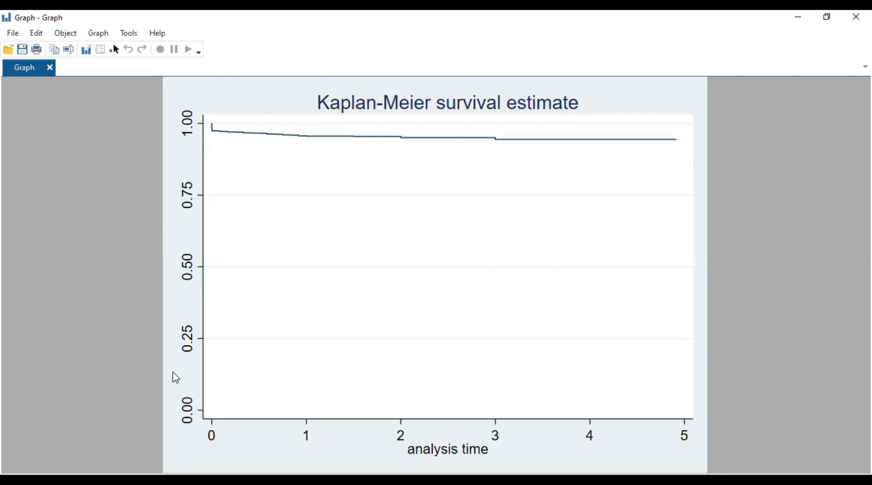
{"action": "key", "text": "ctrl"}
{"action": "left_click", "coordinate": [643, 331]}
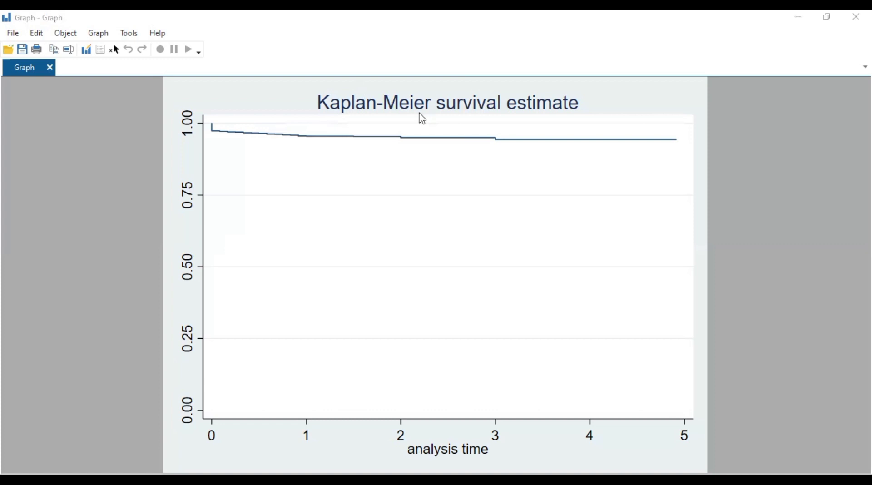
Step: Plot Kaplan-Meier survival curves grouped by place of delivery with the command sts graph, by(place_deliv)
{"action": "key", "text": "alt+Tab"}
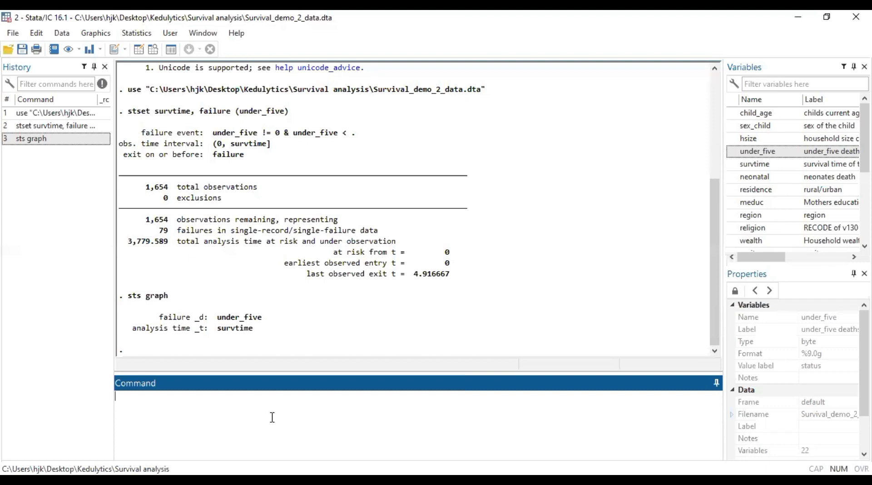
{"action": "type", "text": "sts graph, by("}
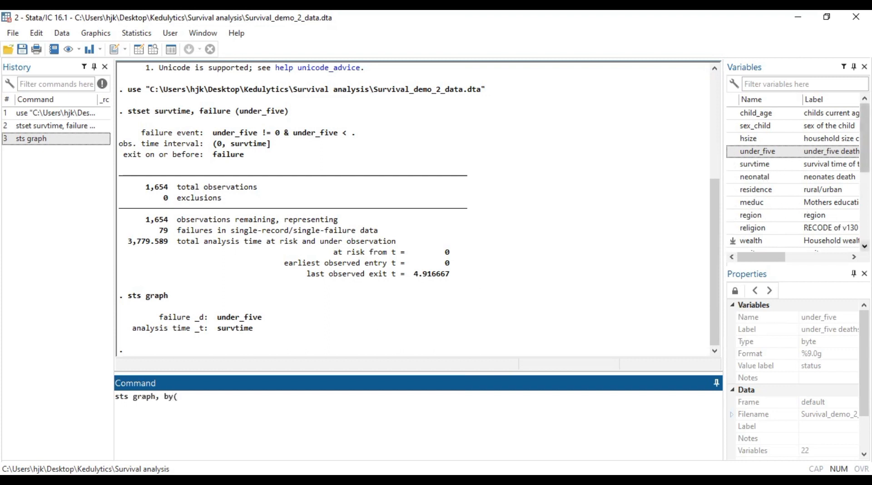
{"action": "scroll", "coordinate": [790, 240], "scroll_direction": "down", "scroll_amount": 3}
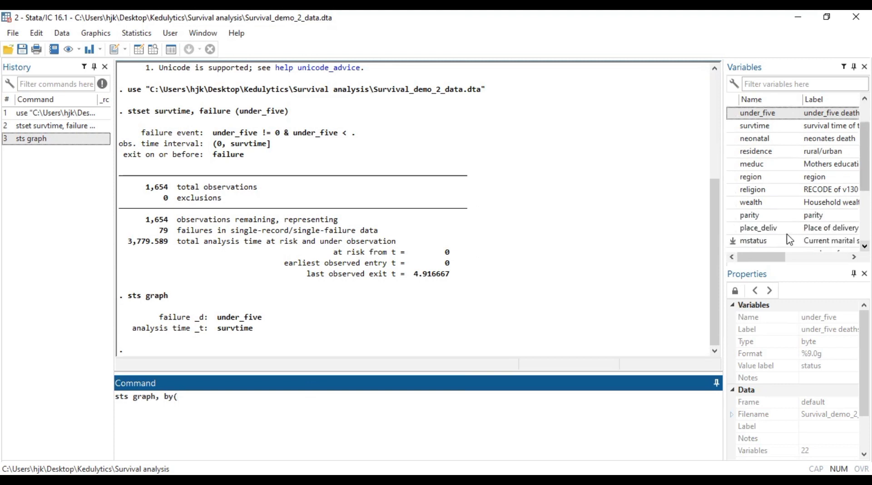
{"action": "double_click", "coordinate": [742, 228]}
{"action": "type", "text": ")"}
{"action": "left_click", "coordinate": [180, 398]}
{"action": "key", "text": "Delete"}
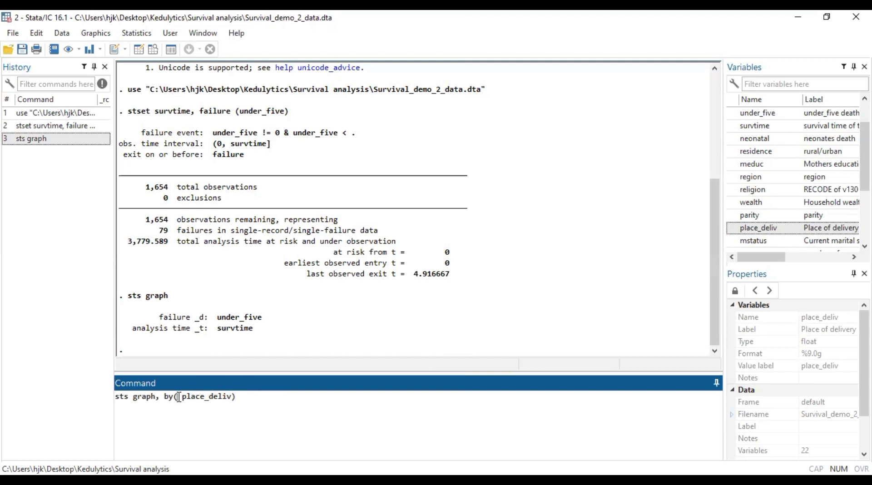
{"action": "key", "text": "Return"}
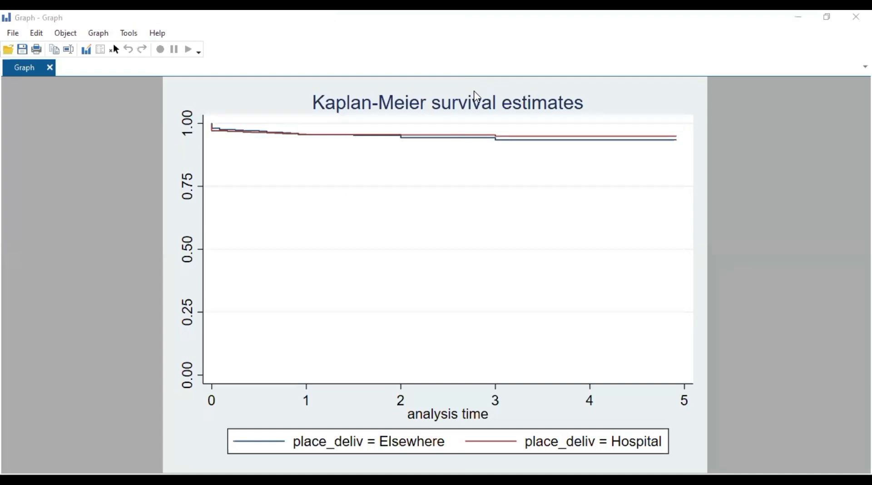
{"action": "left_click", "coordinate": [474, 92]}
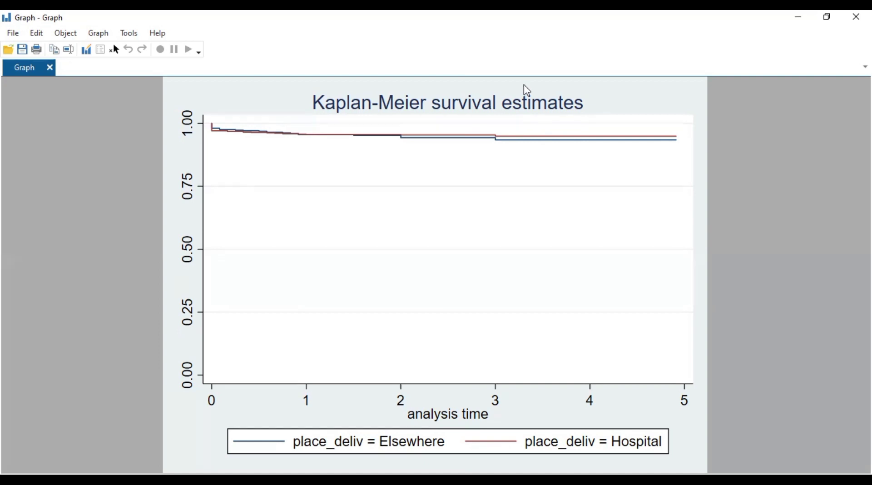
{"action": "key", "text": "alt+Tab"}
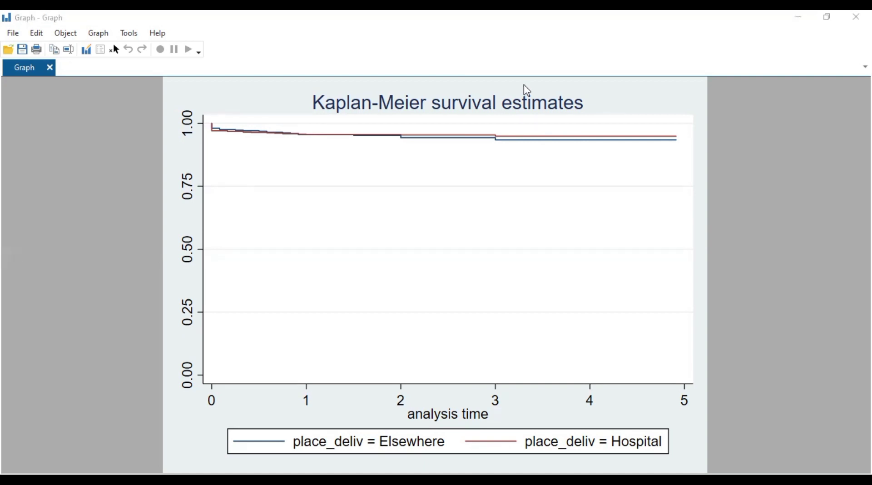